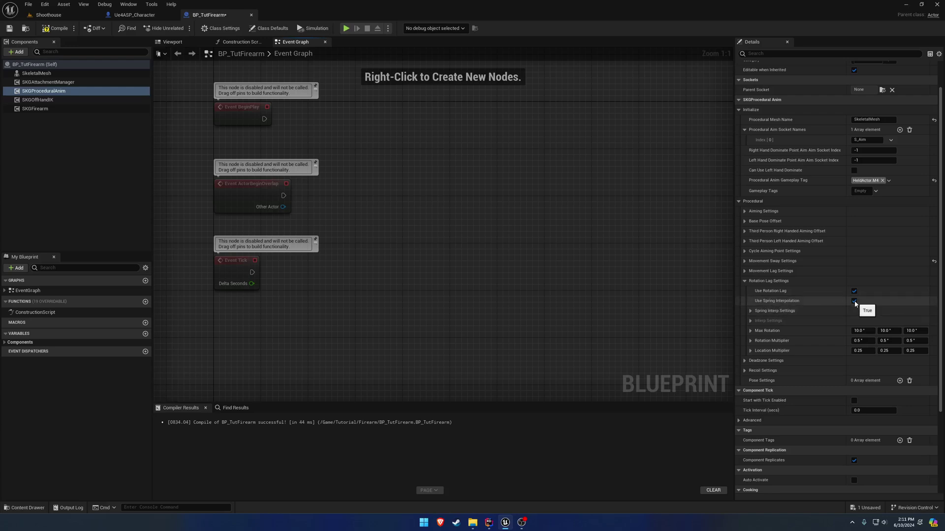
- Inspect the rotation lag's Interp Settings used without spring interpolation, and turn Use Spring Interpolation back on
left_click(753, 321)
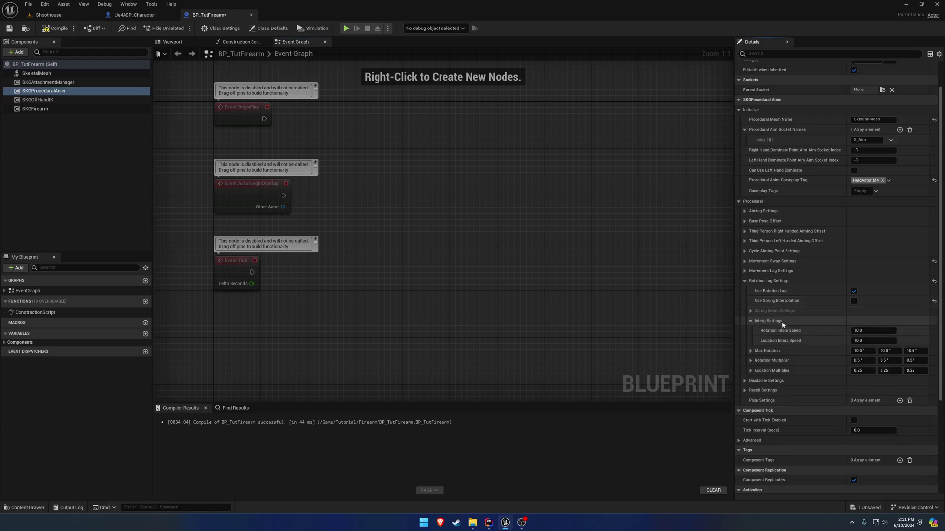
left_click(751, 321)
left_click(853, 301)
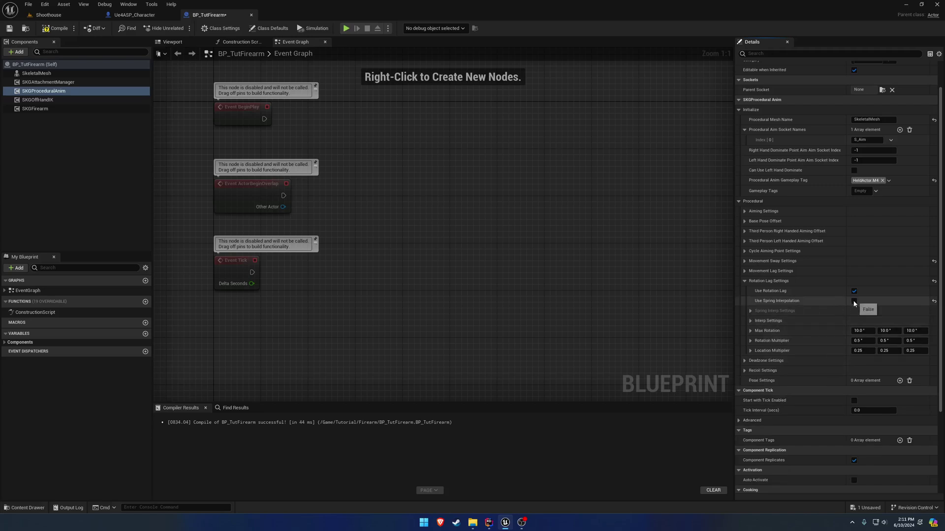
- Review the Spring Interp Settings under Rotation Lag Settings and the spring parameter comments in KismetMathLibrary.h in the code editor, and return to Unreal Editor
left_click(751, 311)
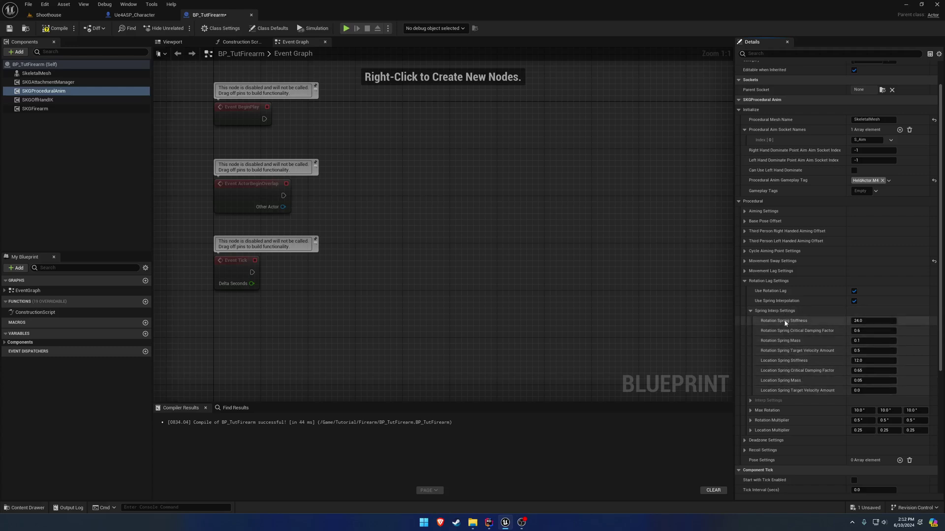
left_click(488, 523)
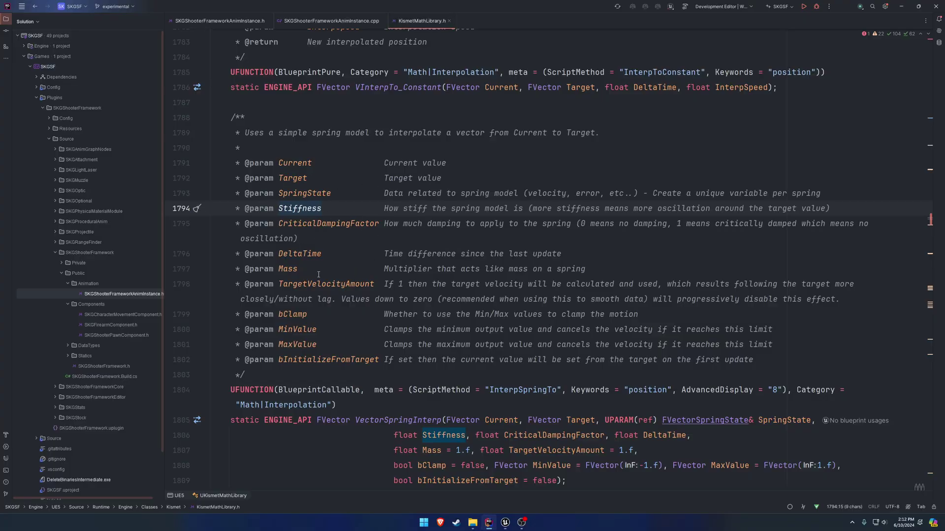
key("alt+Tab")
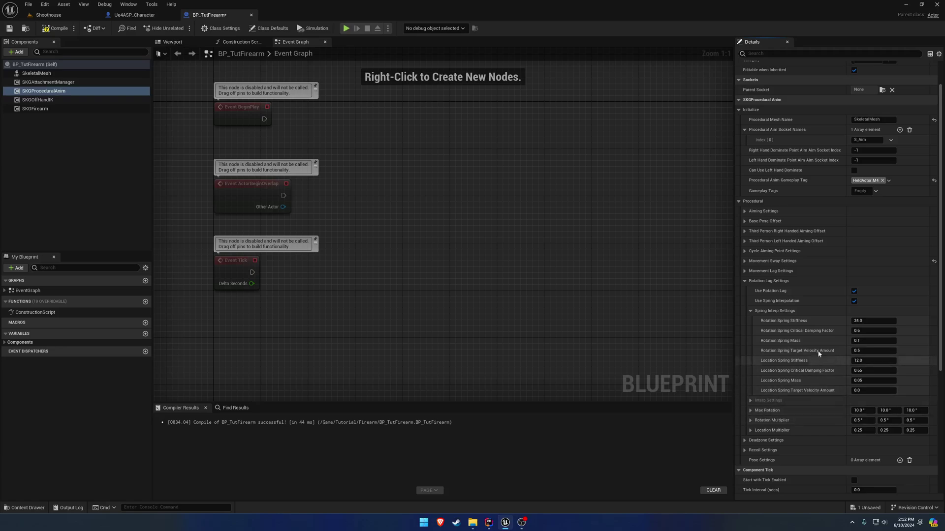
- Compile and save BP_TutFirearm, and play-test the default rotation lag in the Shoothouse level
left_click(56, 28)
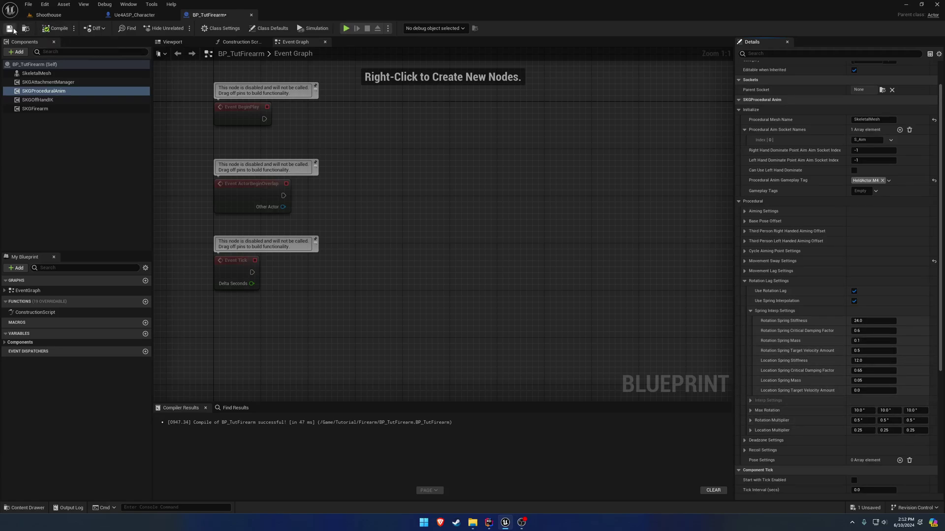
left_click(71, 15)
left_click(181, 28)
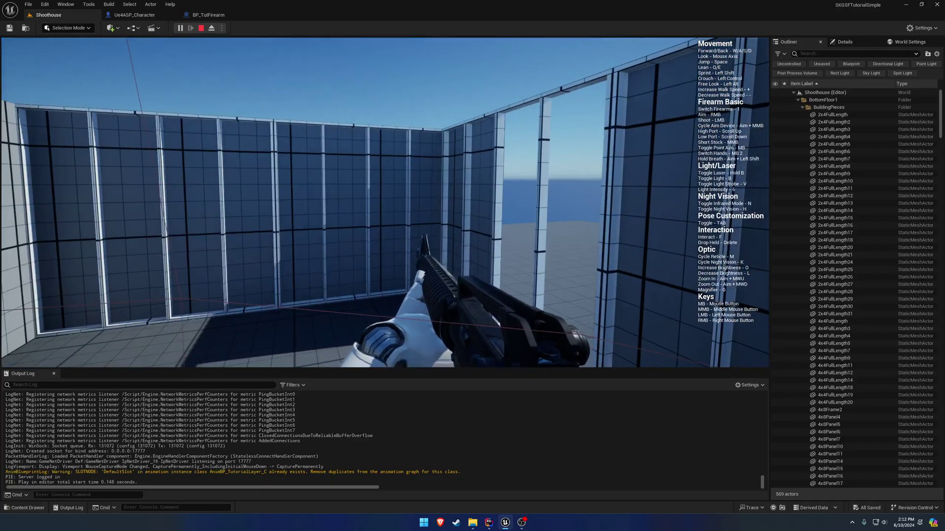
key("Escape")
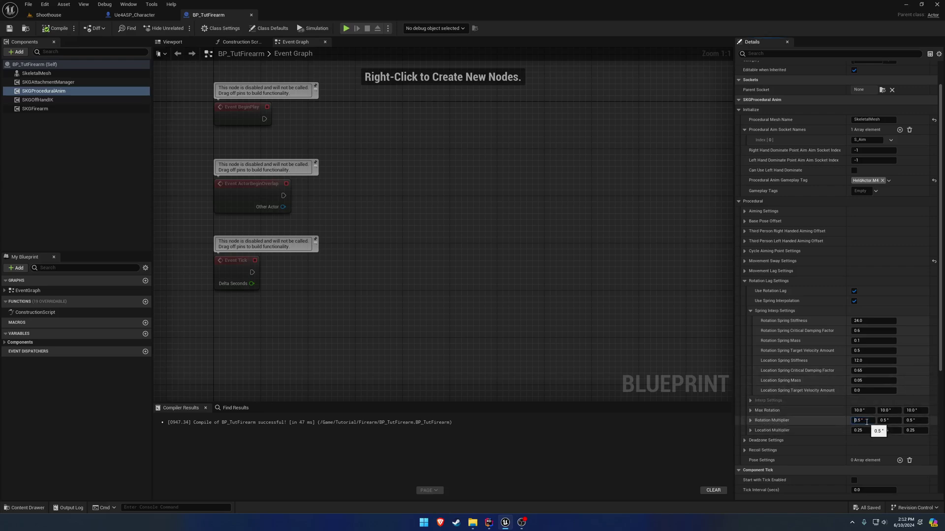
- Set the first Rotation Multiplier value of SKGProceduralAnim to -0.5° and play-test it in the Shoothouse level
key("super")
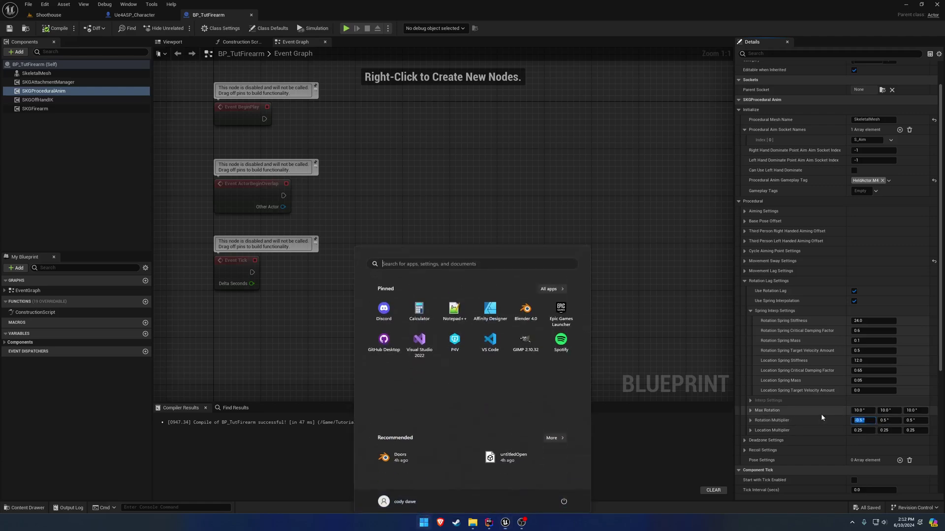
key("super")
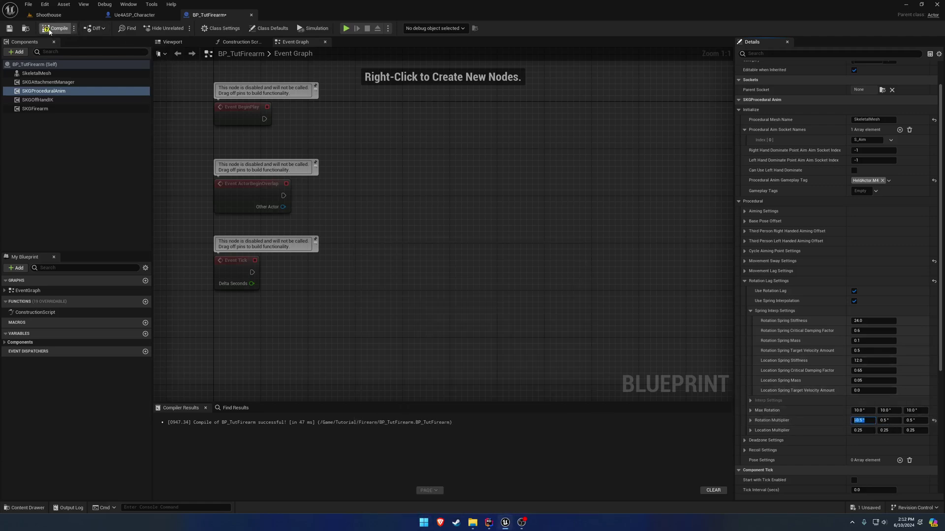
left_click(51, 15)
left_click(181, 28)
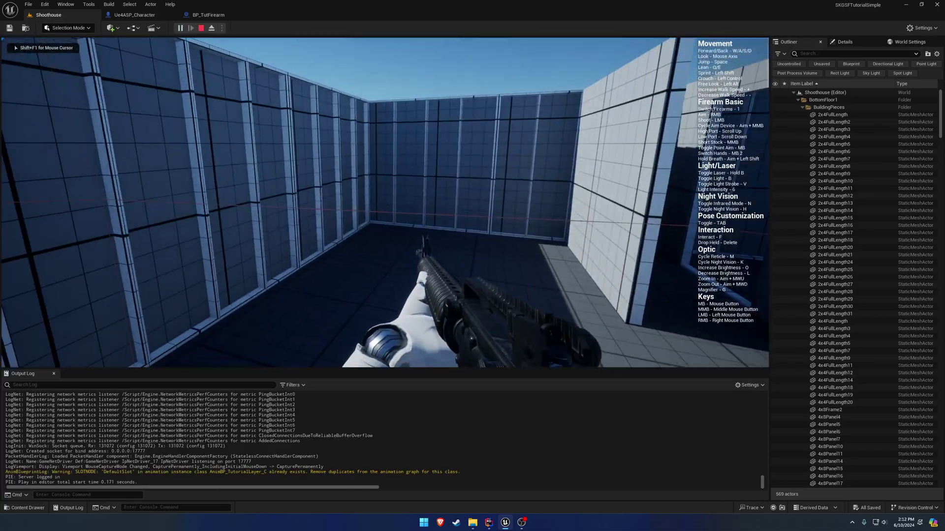
right_click(385, 202)
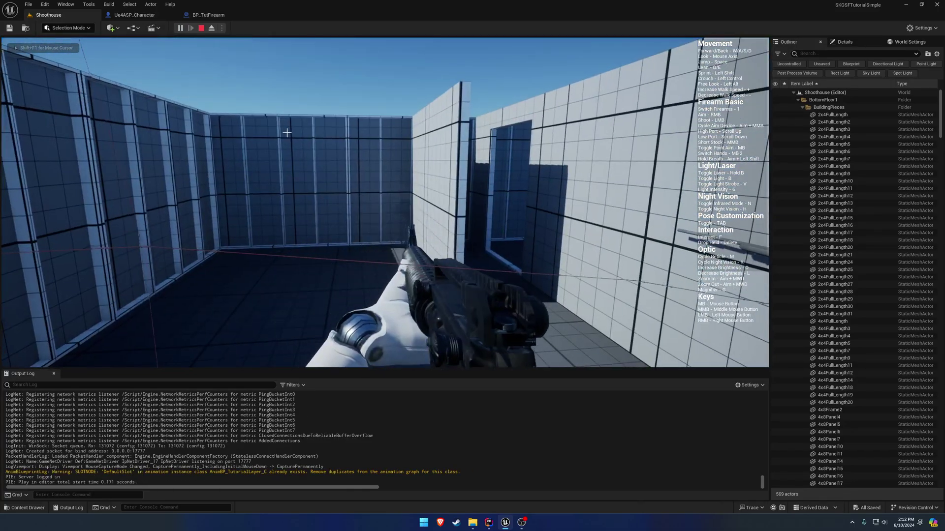
key("Escape")
- Set the Rotation Multiplier to 0.5°, -0.5°, 0.5° in BP_TutFirearm and play-test it in the Shoothouse level
left_click(208, 15)
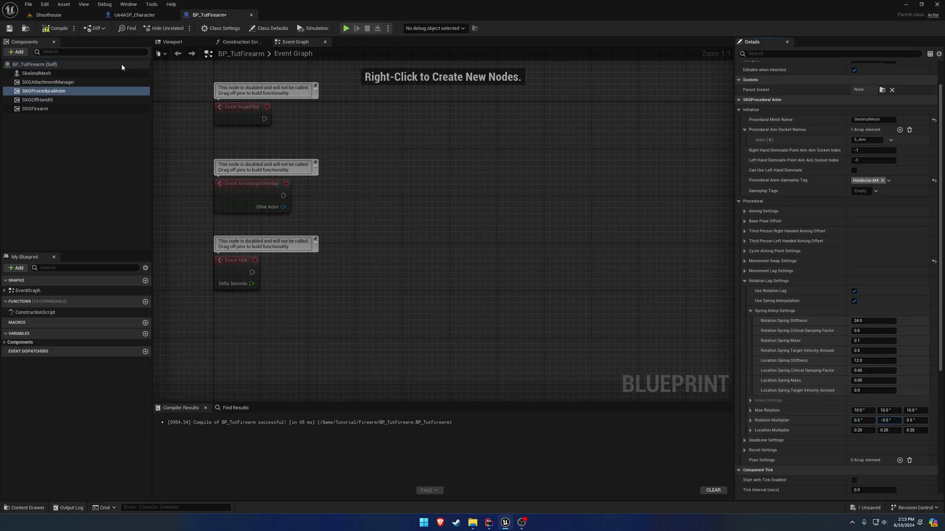
left_click(48, 15)
key("alt+p")
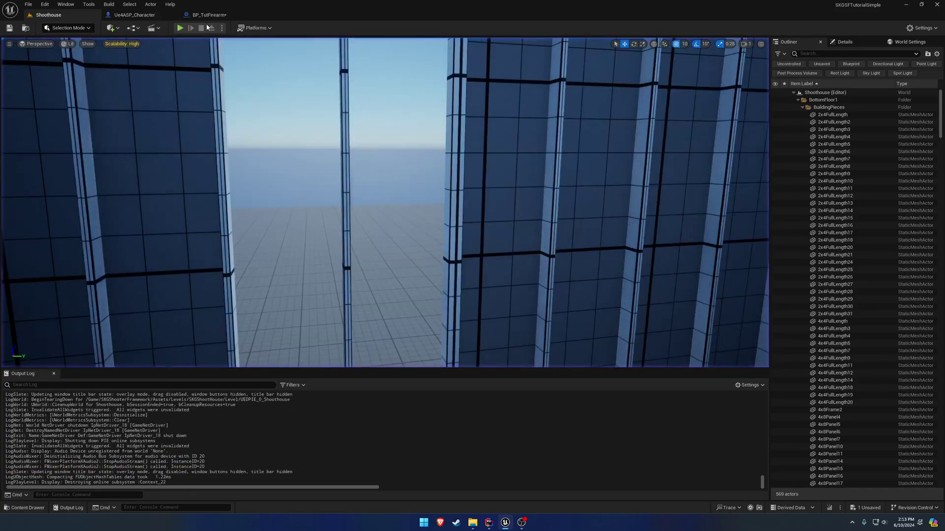
key("Escape")
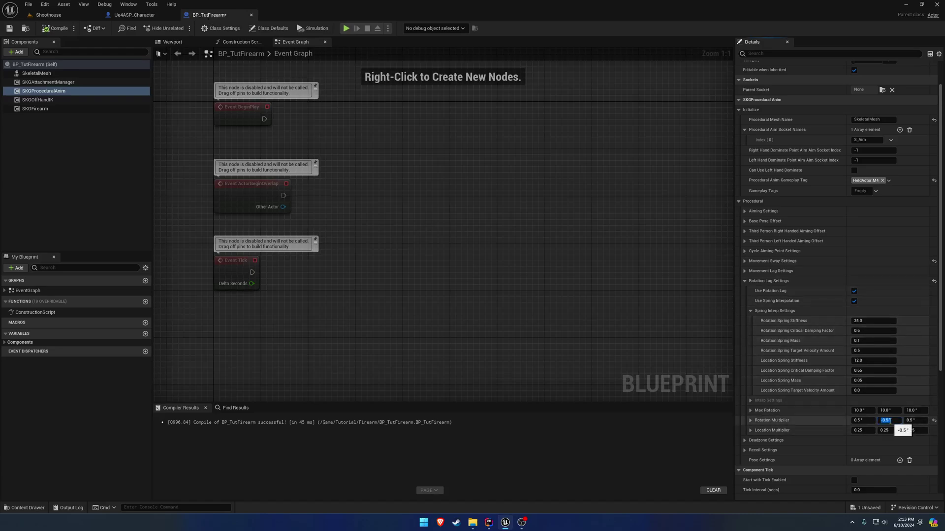
- Set the second Rotation Multiplier value to 0.5° and the third to -0.5°, save the blueprint and play-test the level
type("0.5")
left_click(915, 421)
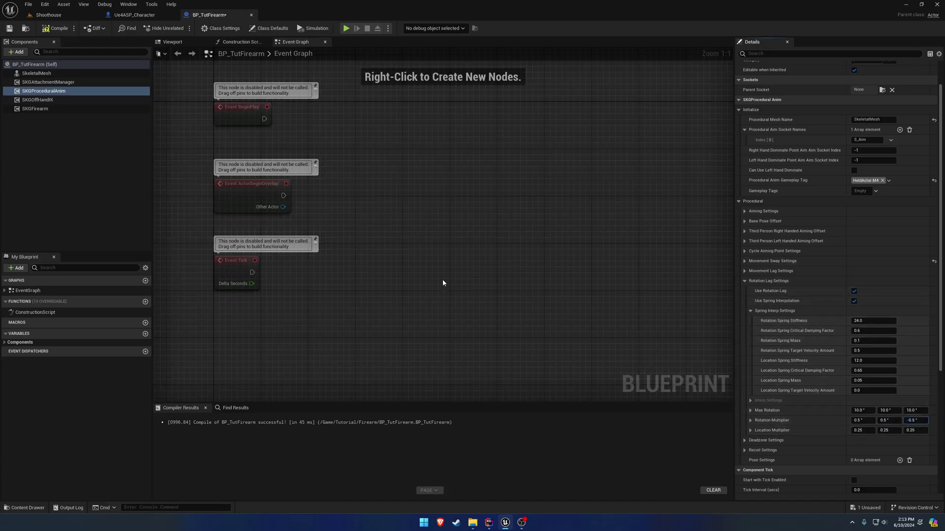
key("Return")
left_click(9, 29)
left_click(48, 14)
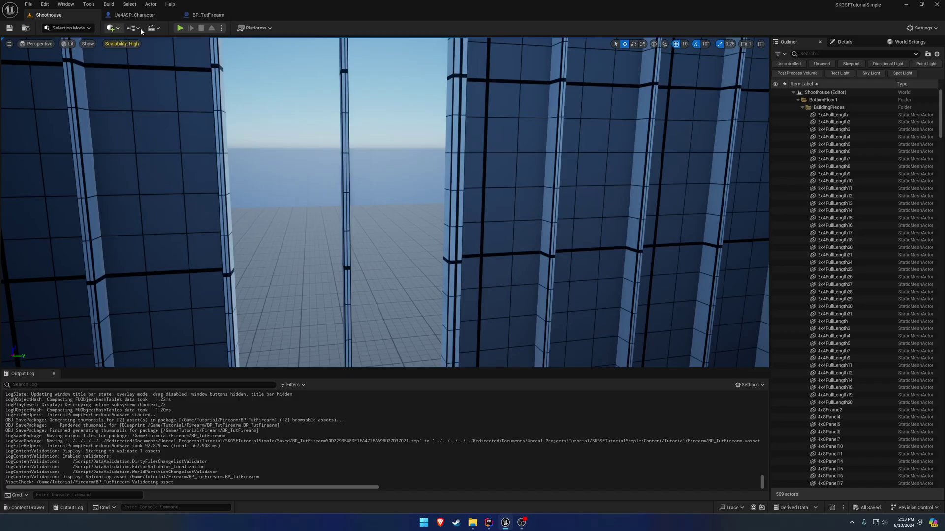
left_click(180, 28)
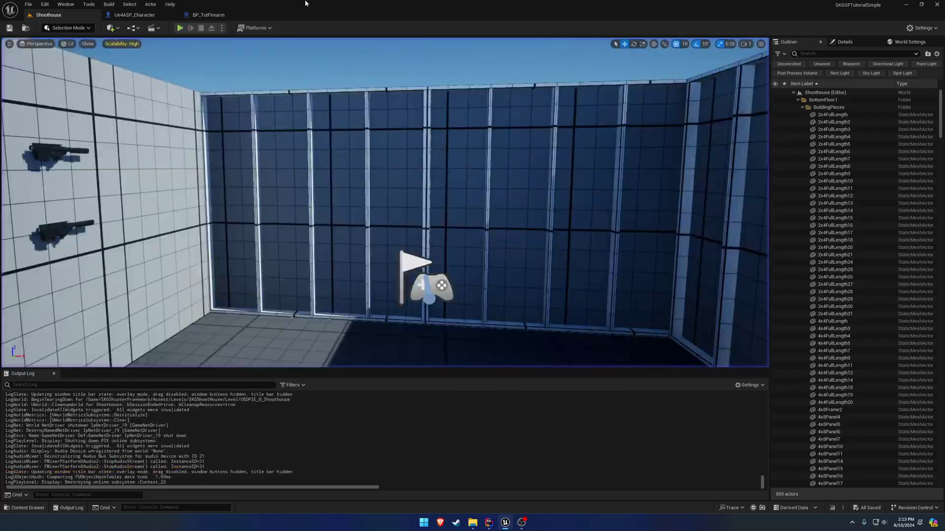
- Set the Rotation Multiplier to 2.0°, 0.5°, 0.5° in BP_TutFirearm and play-test the exaggerated lag in the Shoothouse level
left_click(208, 14)
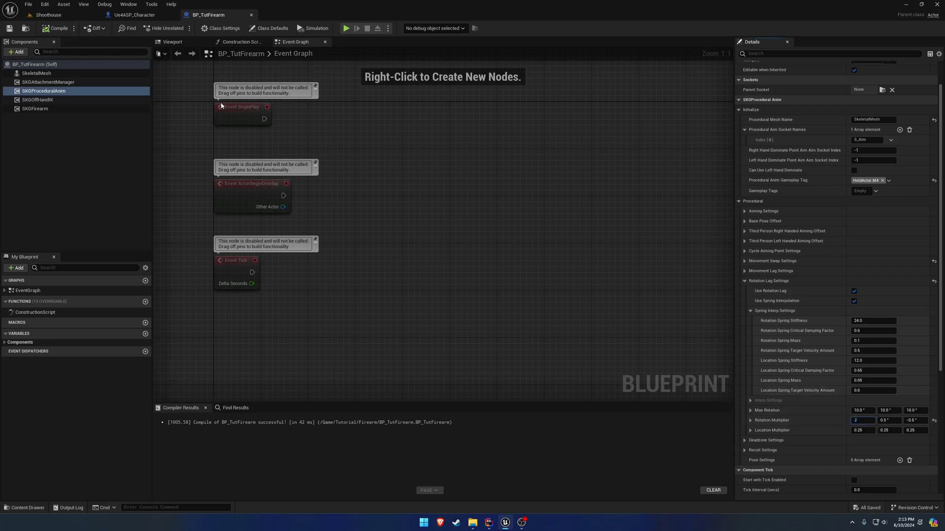
left_click(934, 420)
left_click(62, 17)
left_click(180, 28)
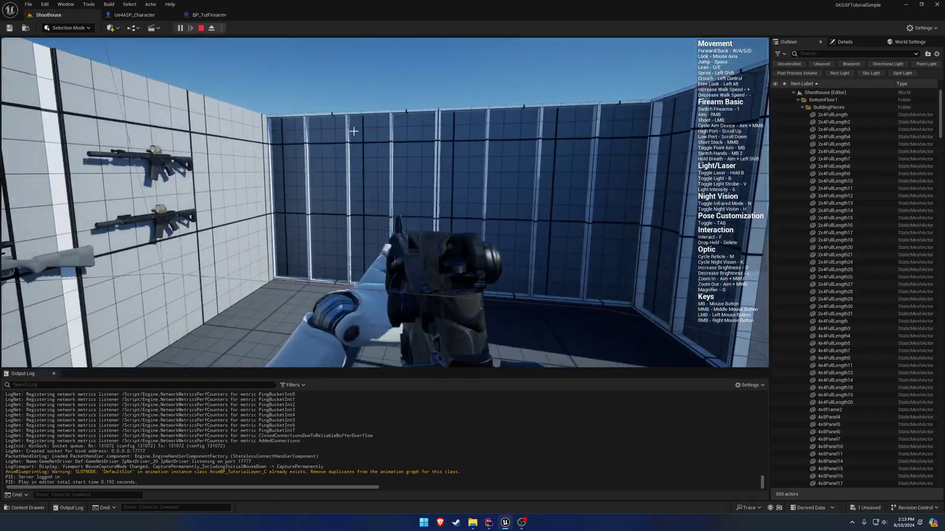
key("shift+F1")
- Reset the Rotation Multiplier, set its second value to 2.0° and play-test the Shoothouse level
left_click(208, 15)
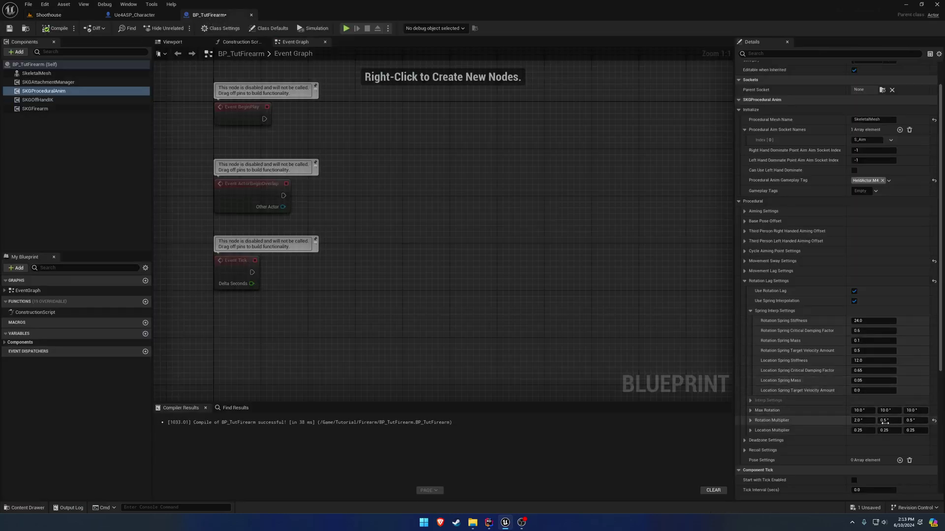
left_click(933, 421)
left_click(891, 421)
type("2.")
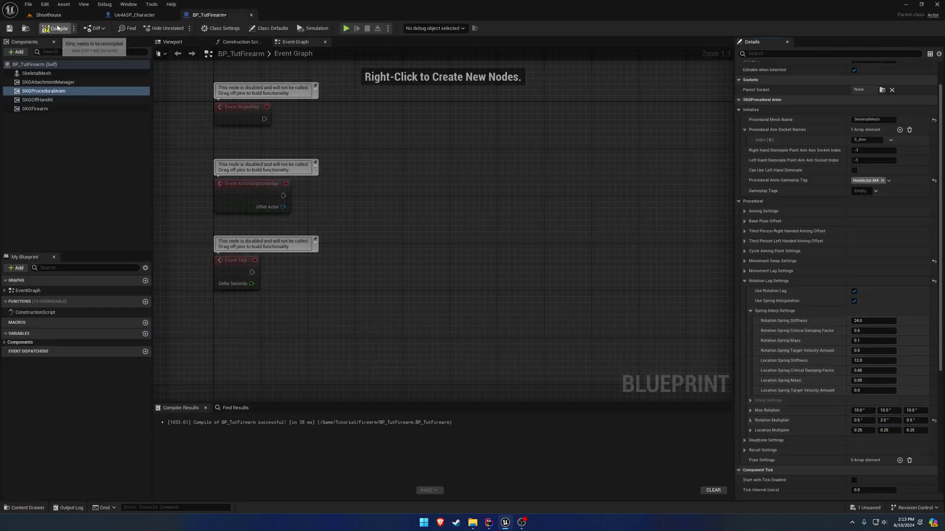
left_click(48, 15)
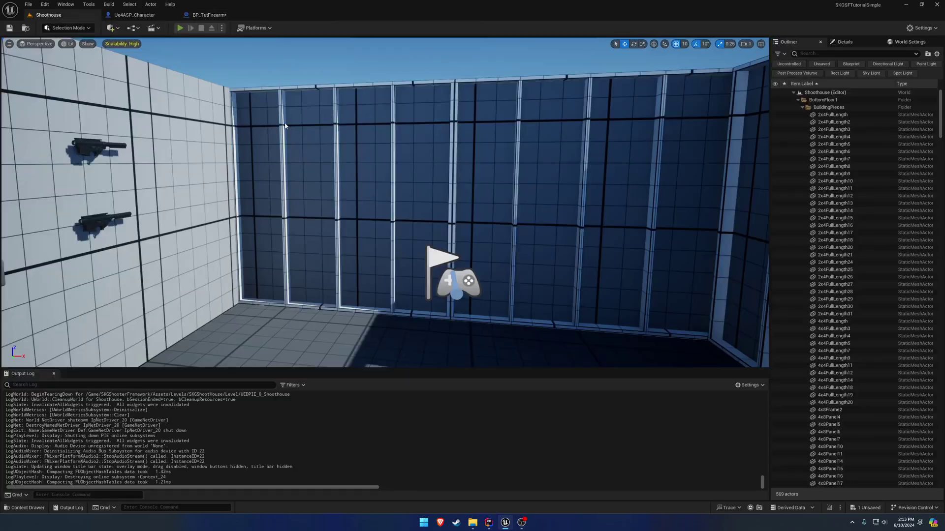
key("alt+p")
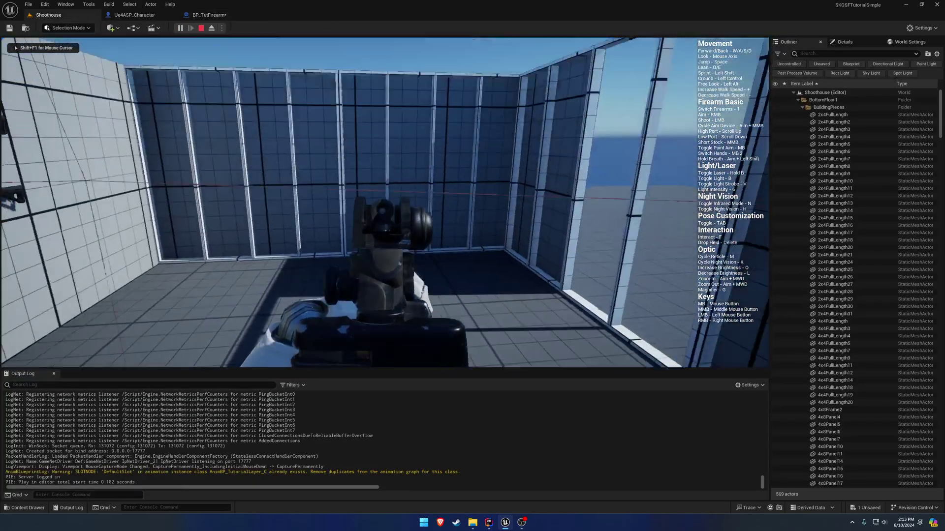
key("Escape")
- Restore the Rotation Multiplier to 0.5° on all axes, set the third Location Multiplier value to 2, and play-test the level
left_click(220, 16)
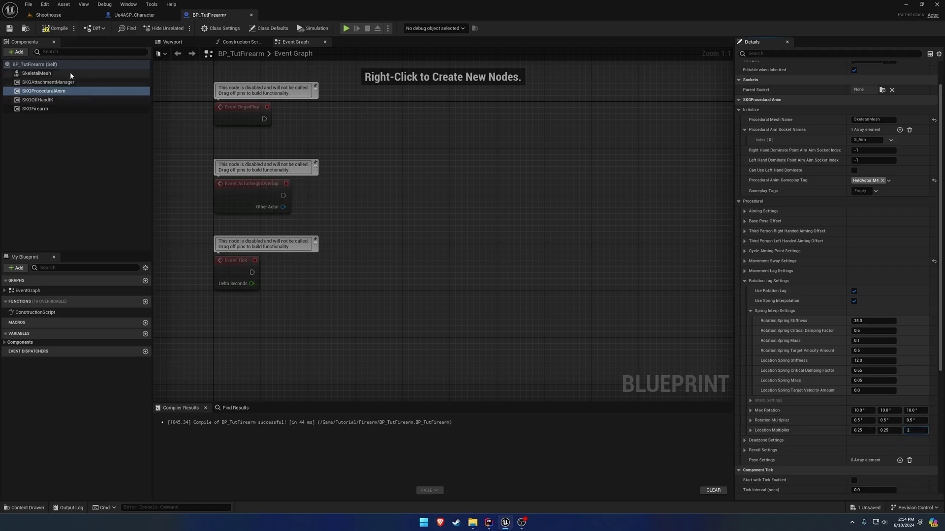
left_click(48, 14)
key("alt+p")
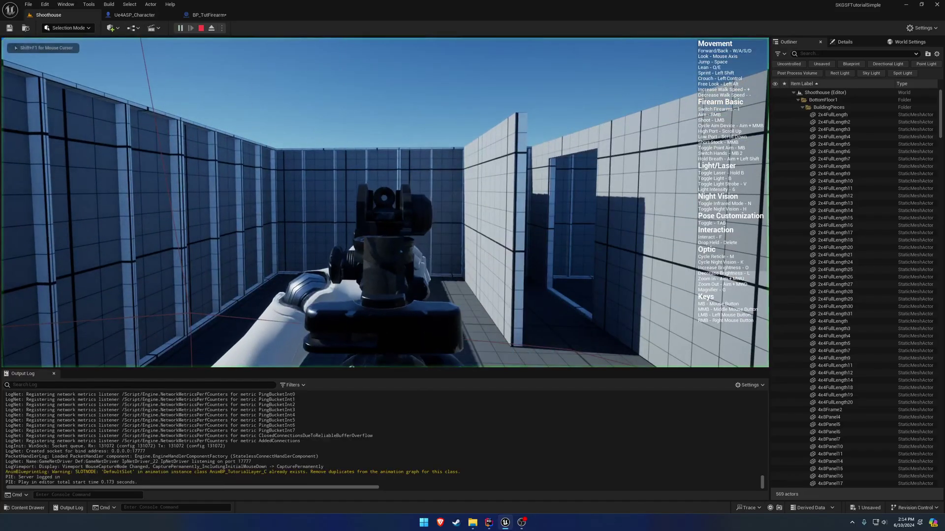
key("w")
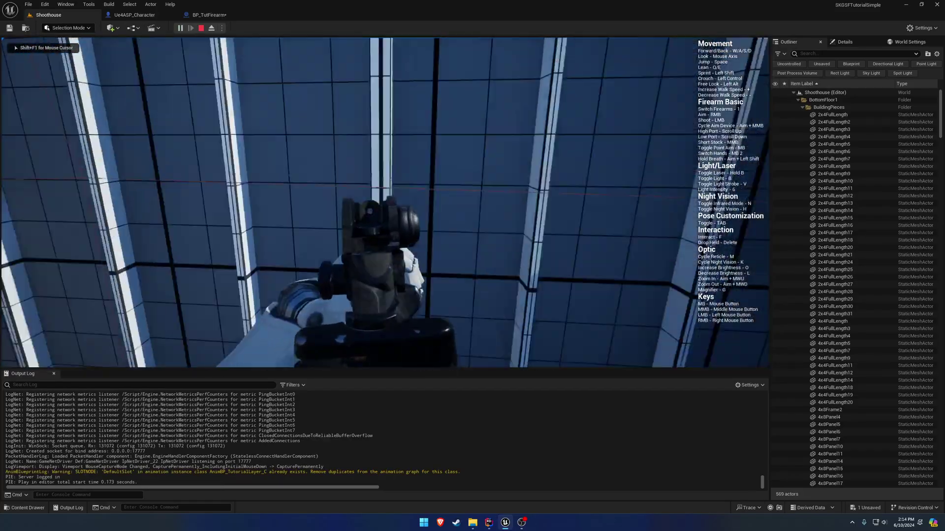
key("w")
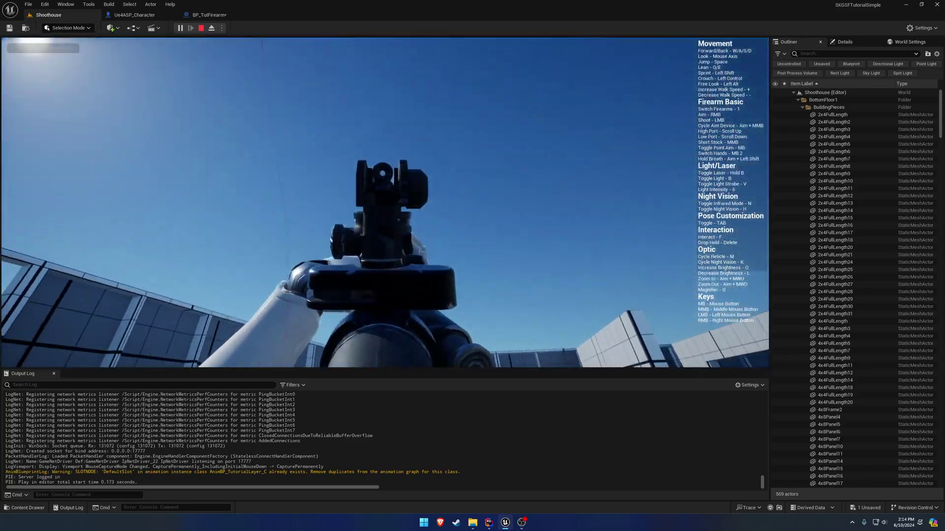
key("w")
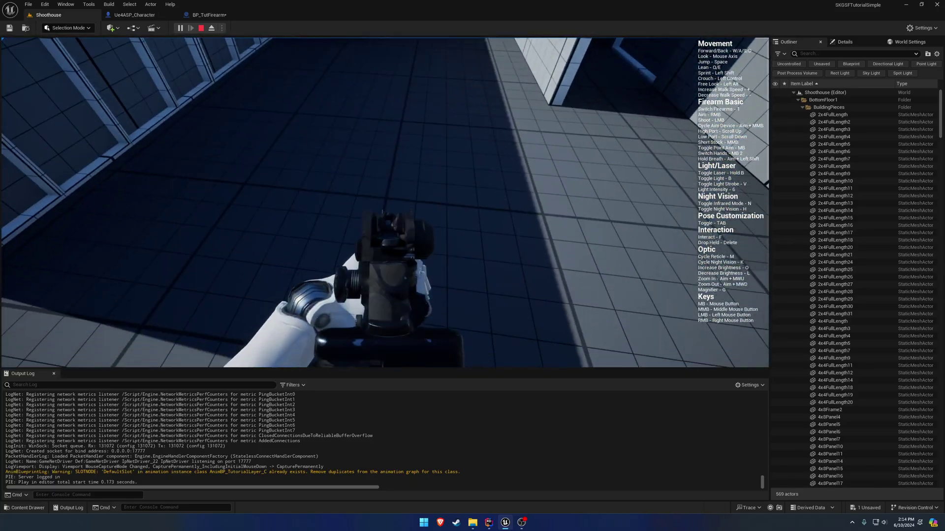
key("w")
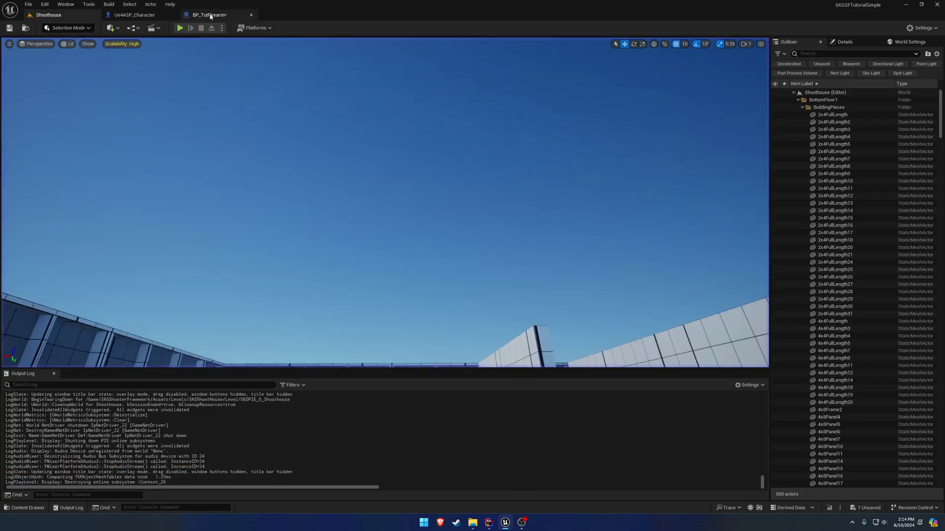
- Set the Location Multiplier to 0.25, 2, 0.25 in BP_TutFirearm and play-test the weapon movement in the Shoothouse level
left_click(209, 15)
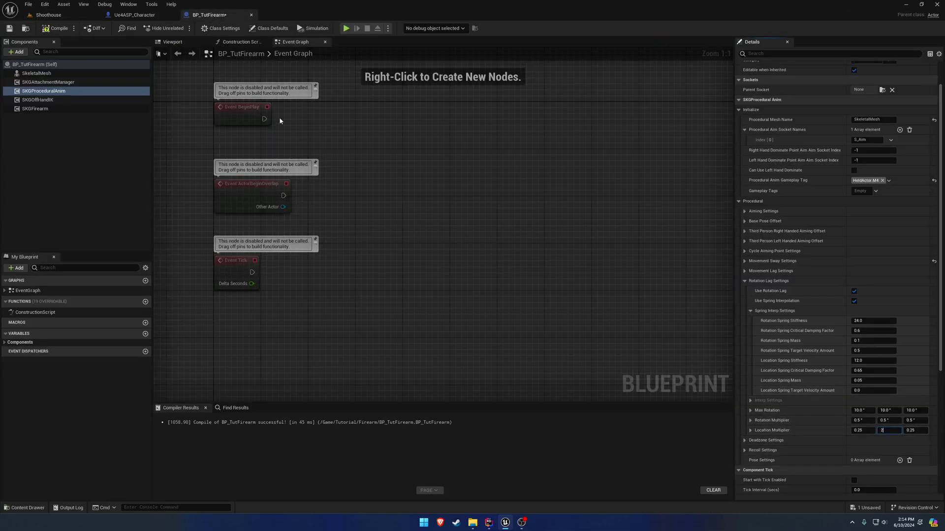
left_click(67, 19)
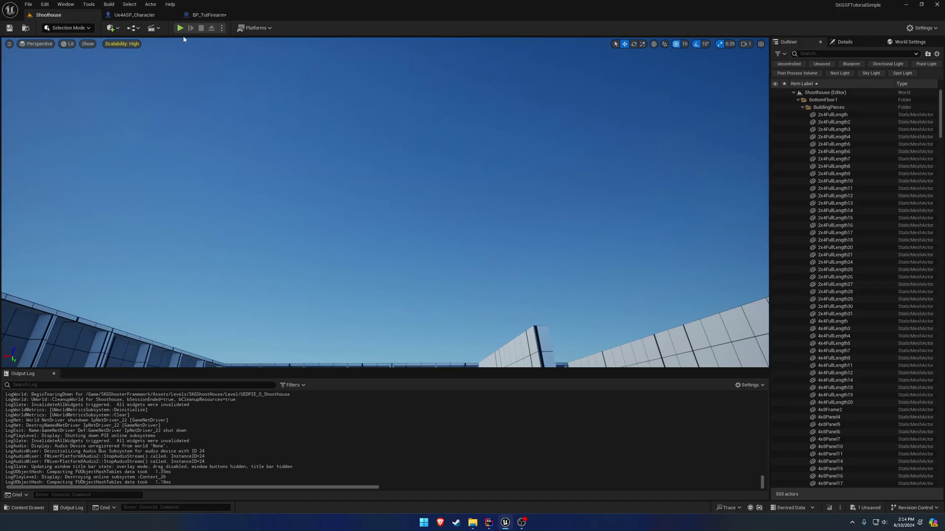
key("alt+p")
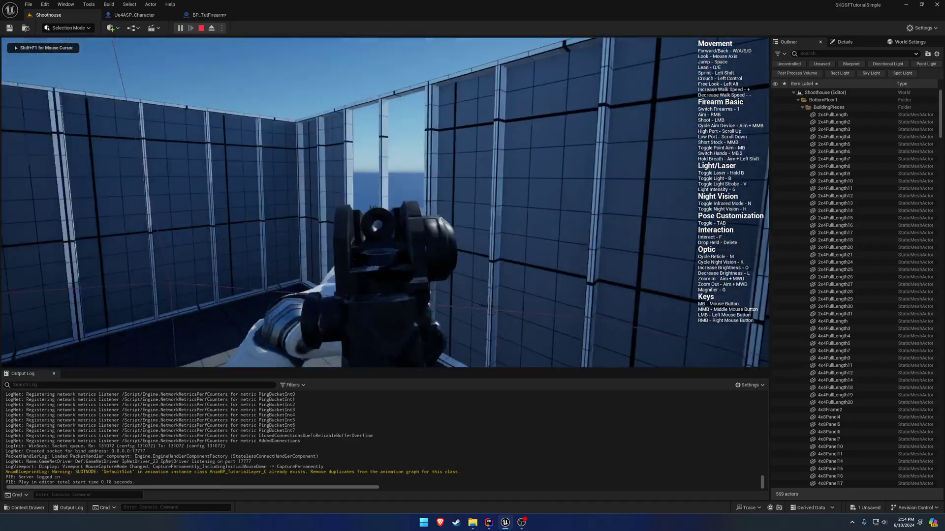
key("w")
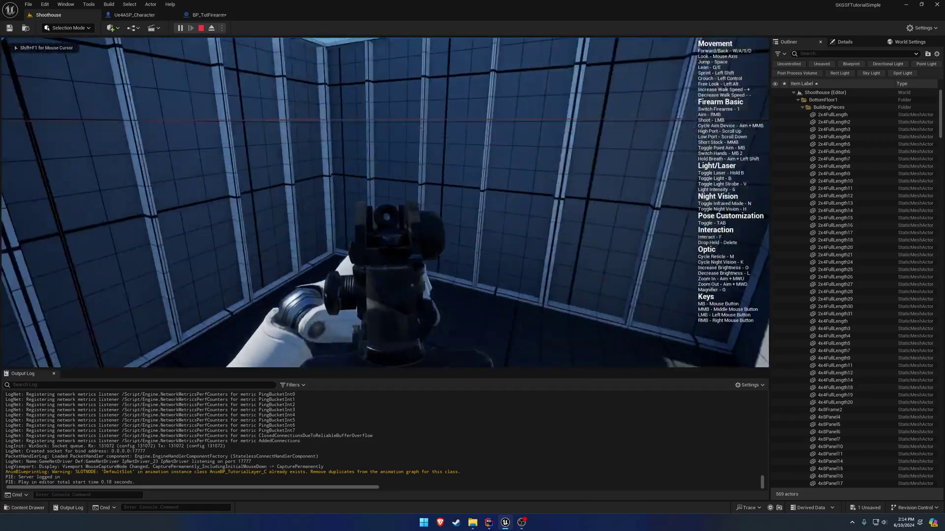
key("w")
key("w")
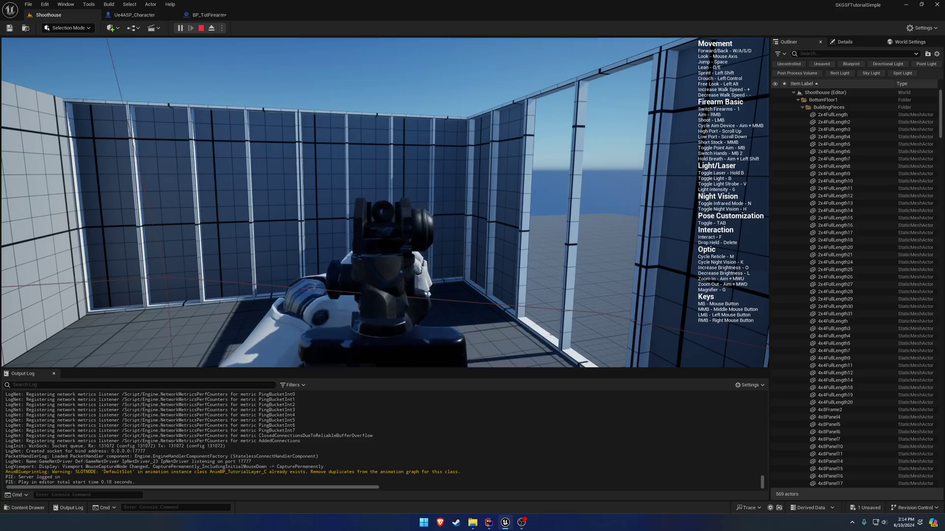
- Finish play-testing the weapon movement and set the second Location Multiplier value to -1.0 in BP_TutFirearm
key("w")
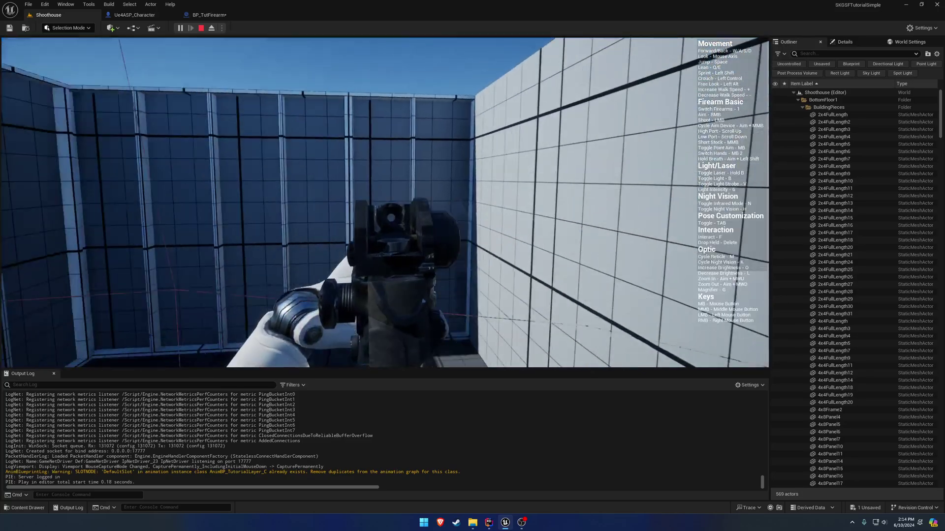
mouse_move(383, 201)
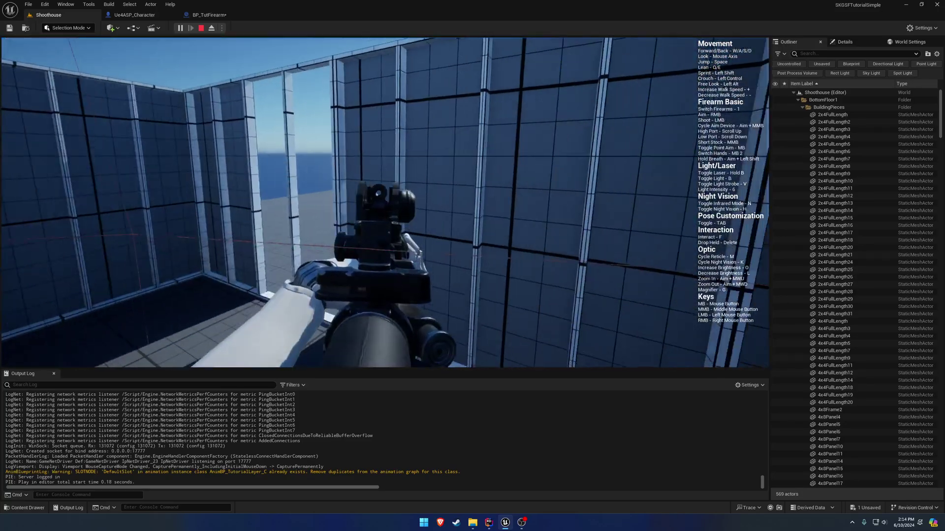
key("Escape")
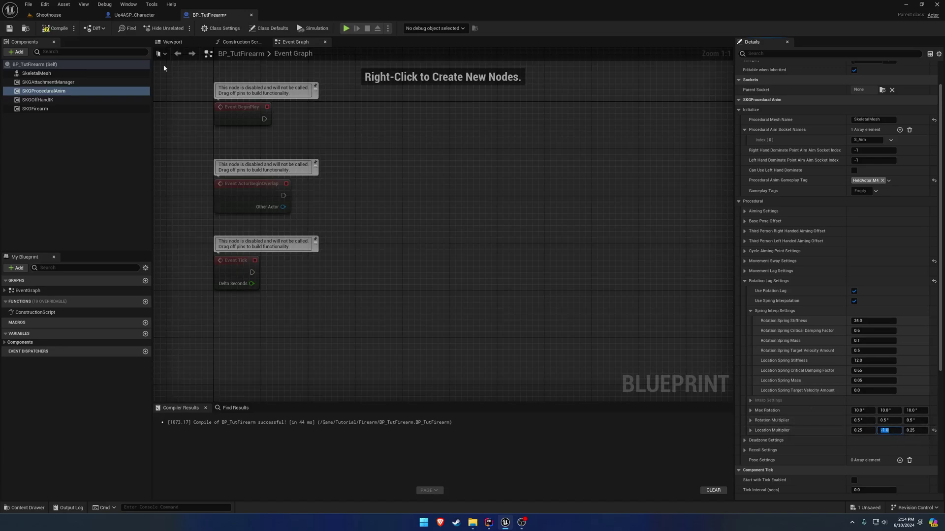
- Play-test the negative location lag in the Shoothouse level and set the first Location Multiplier value to 2.0 in BP_TutFirearm
left_click(48, 14)
left_click(180, 28)
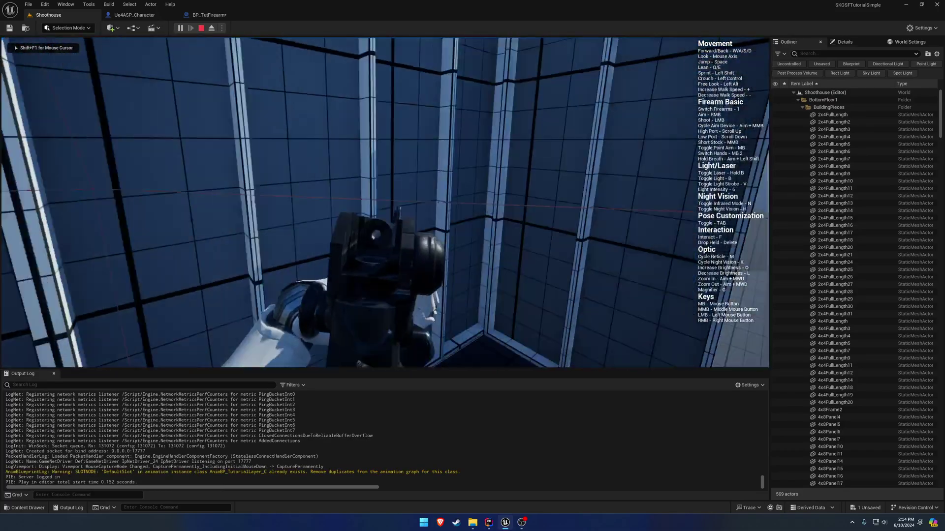
key("w")
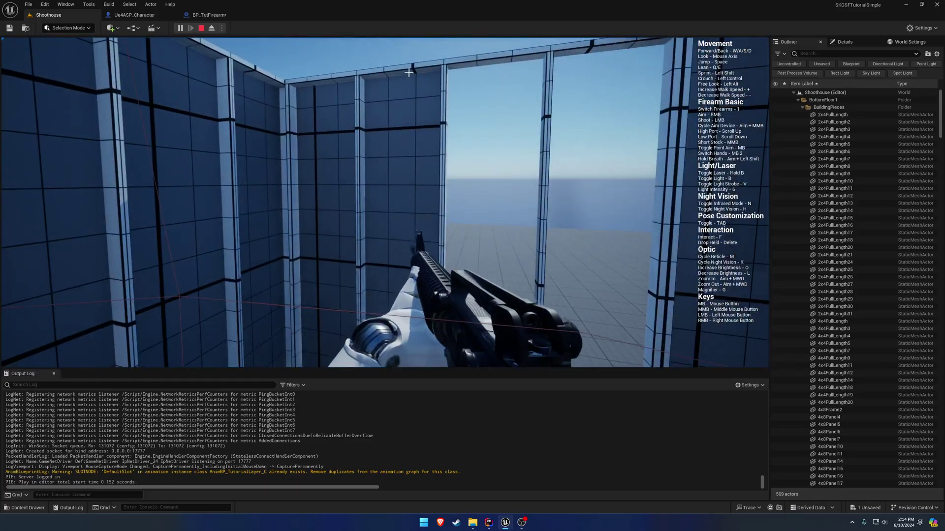
key("Escape")
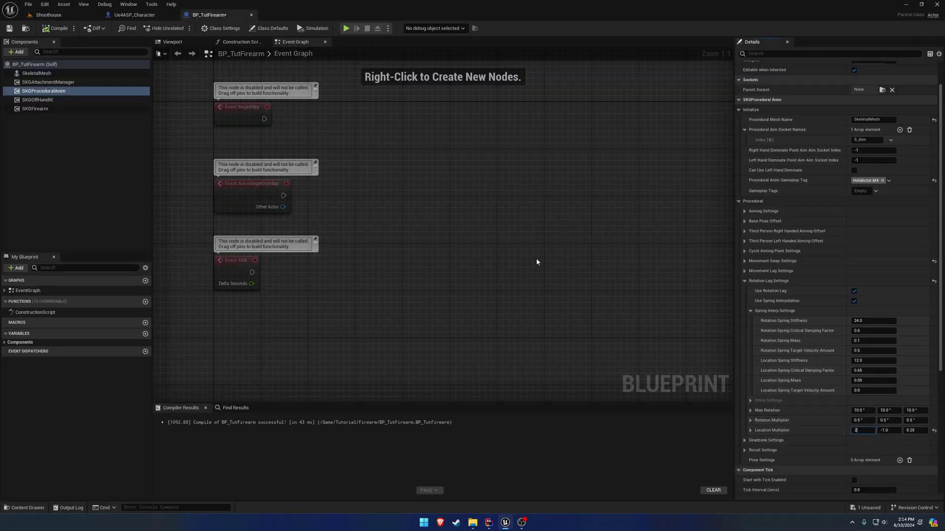
- Play-test the Shoothouse level with the exaggerated first axis and reset the Location Multiplier to 0.25 on all axes
left_click(69, 14)
left_click(180, 28)
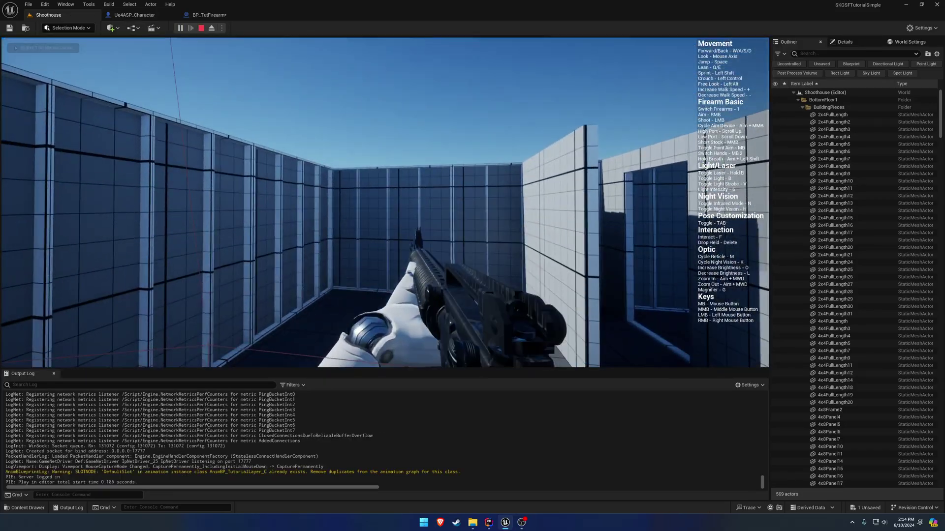
key("Escape")
left_click(206, 16)
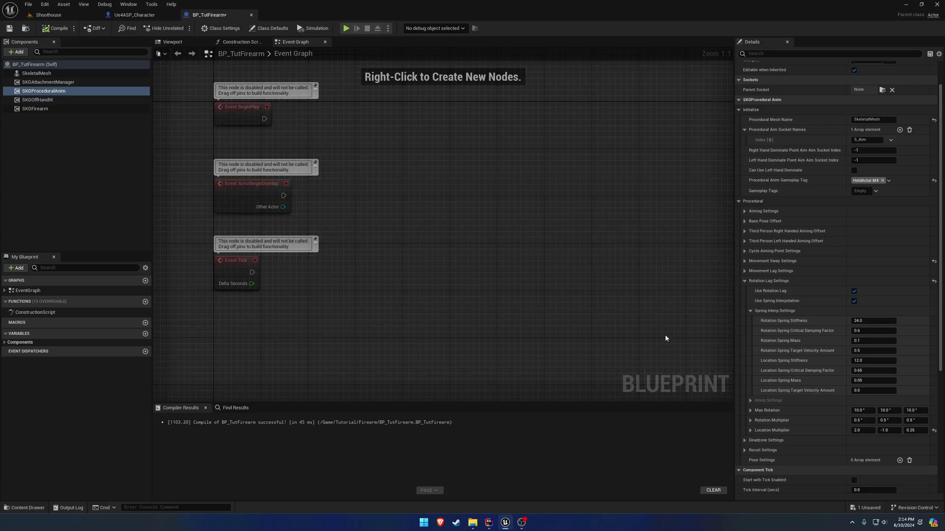
left_click(934, 431)
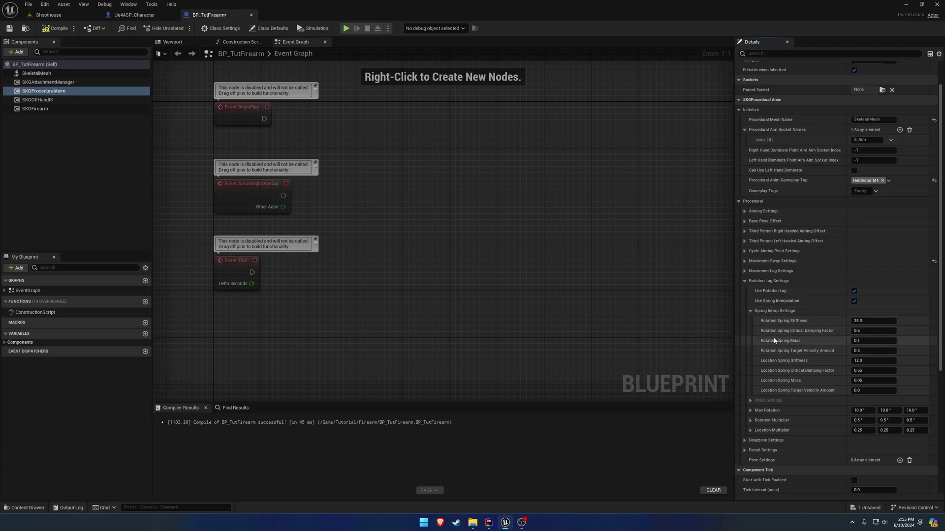
- Disable Use Spring Interpolation in the Rotation Lag Settings, play-test the regular interpolation in the Shoothouse level, and re-enable the option
left_click(854, 301)
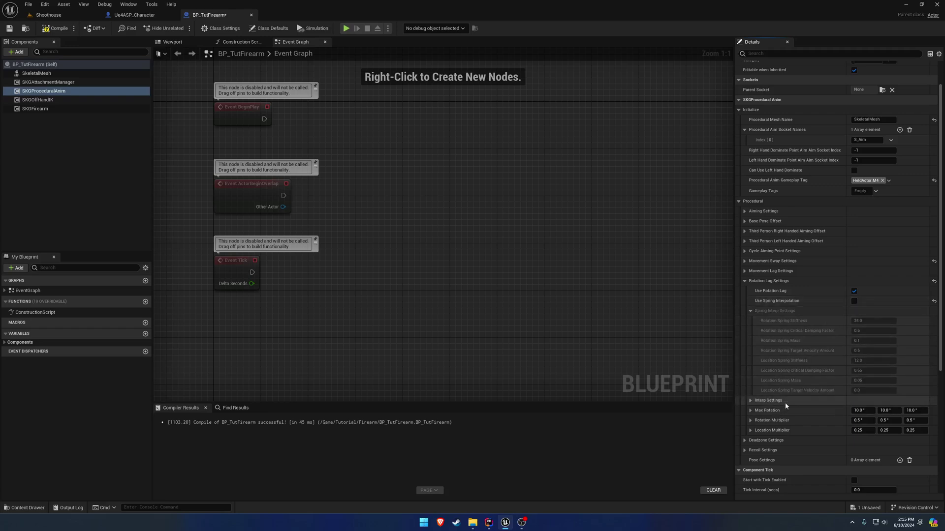
left_click(785, 402)
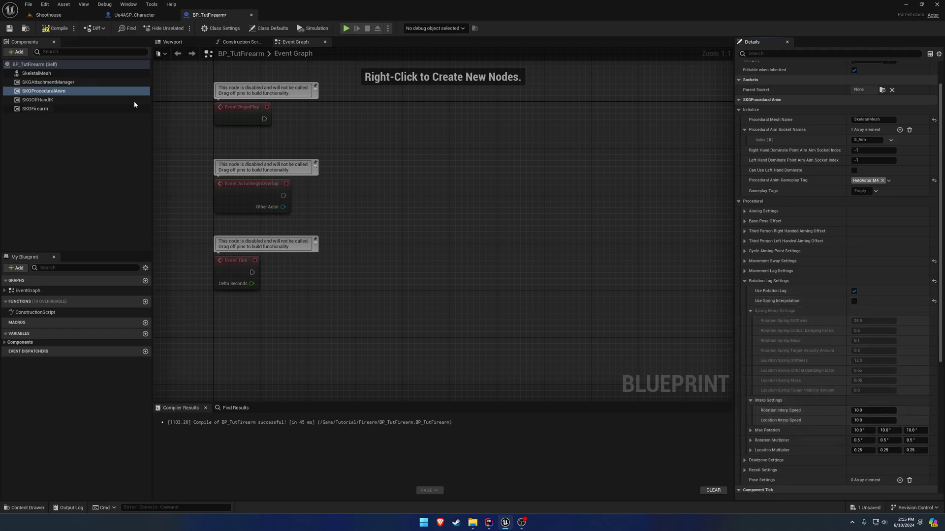
left_click(9, 28)
left_click(48, 15)
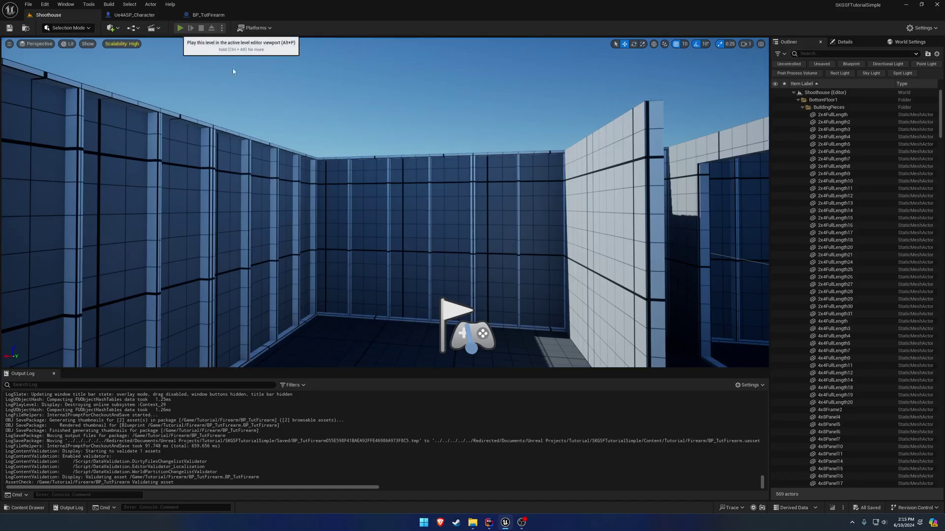
left_click(180, 28)
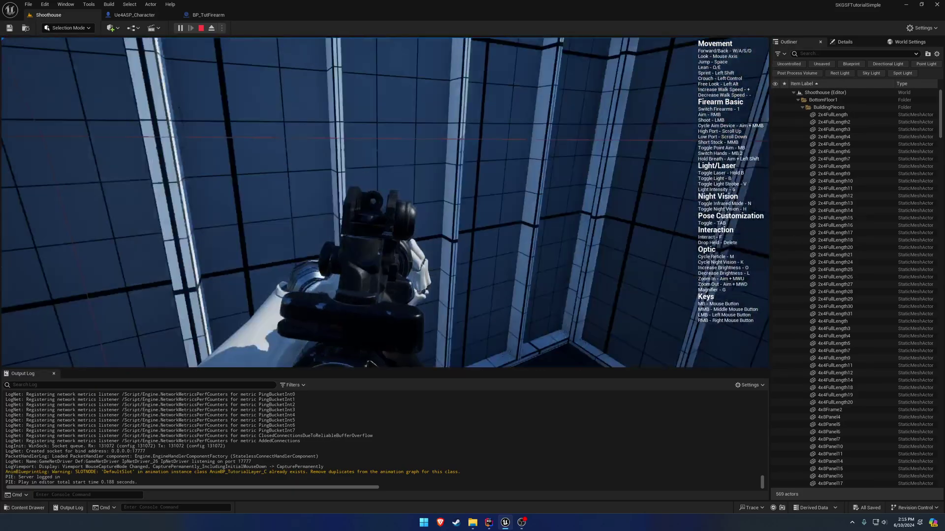
key("Escape")
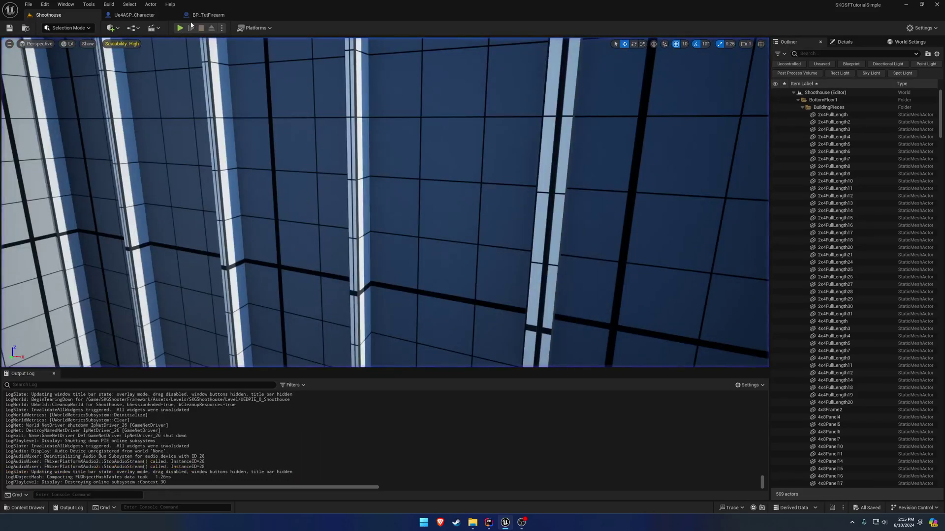
left_click(208, 15)
left_click(854, 301)
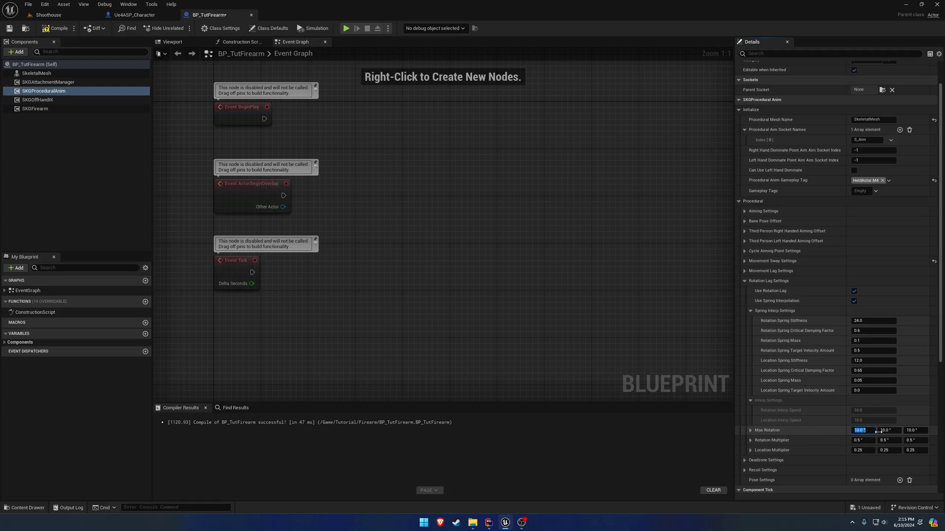
- Set Max Rotation to 1.0° on all axes, compile and save BP_TutFirearm, and play-test the restricted lag in the Shoothouse level
left_click(57, 28)
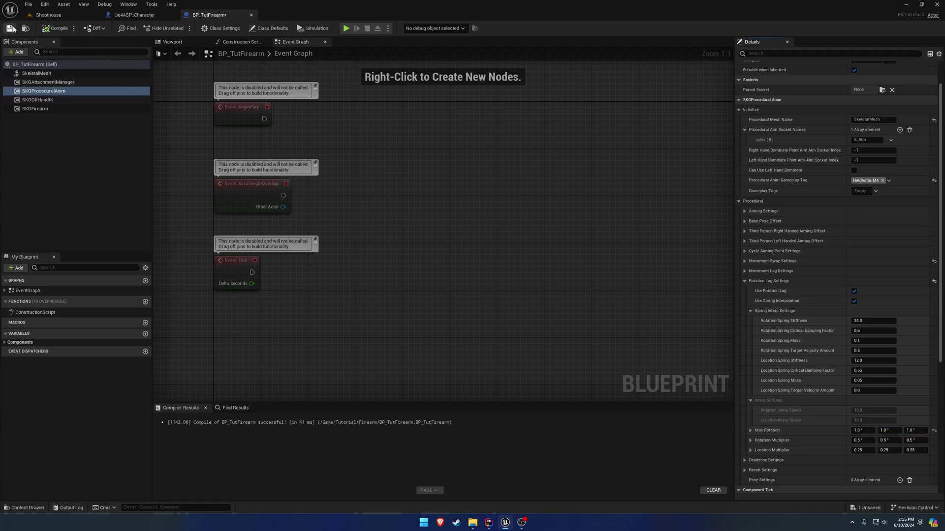
left_click(9, 28)
left_click(55, 15)
key("alt+p")
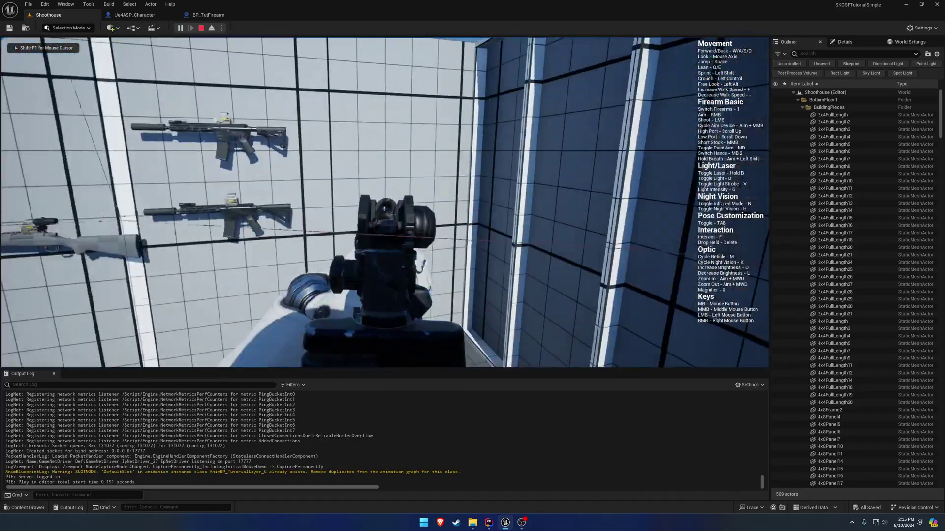
key("Escape")
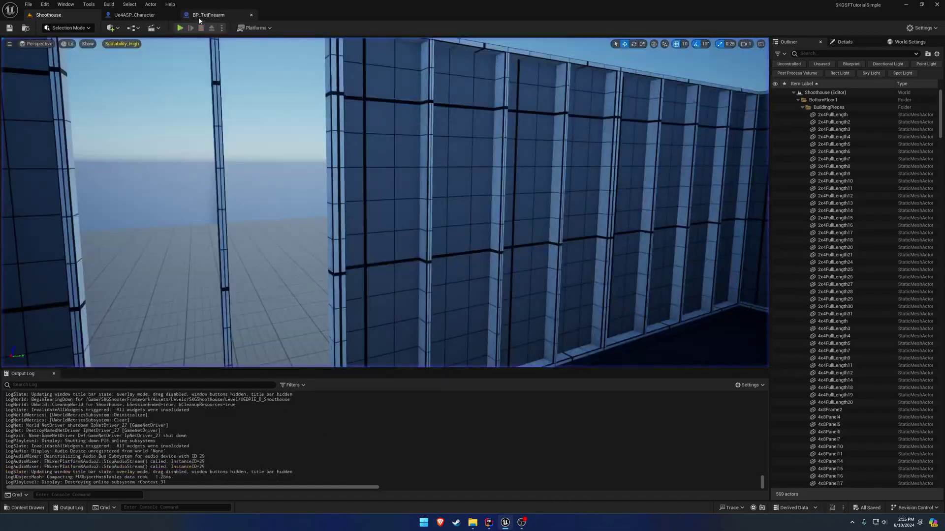
- Reset Max Rotation to 10.0° on all axes in the Rotation Lag Settings, and compile and save BP_TutFirearm
left_click(209, 15)
left_click(934, 431)
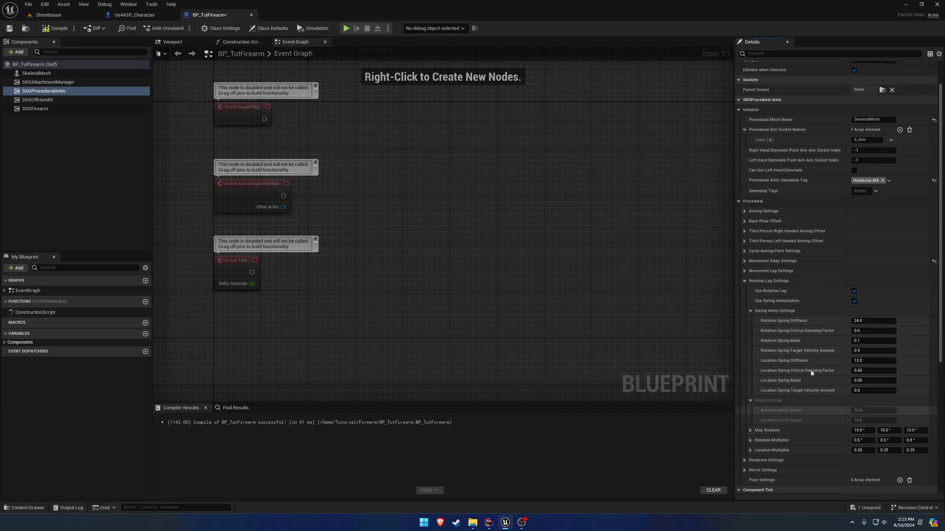
left_click(49, 28)
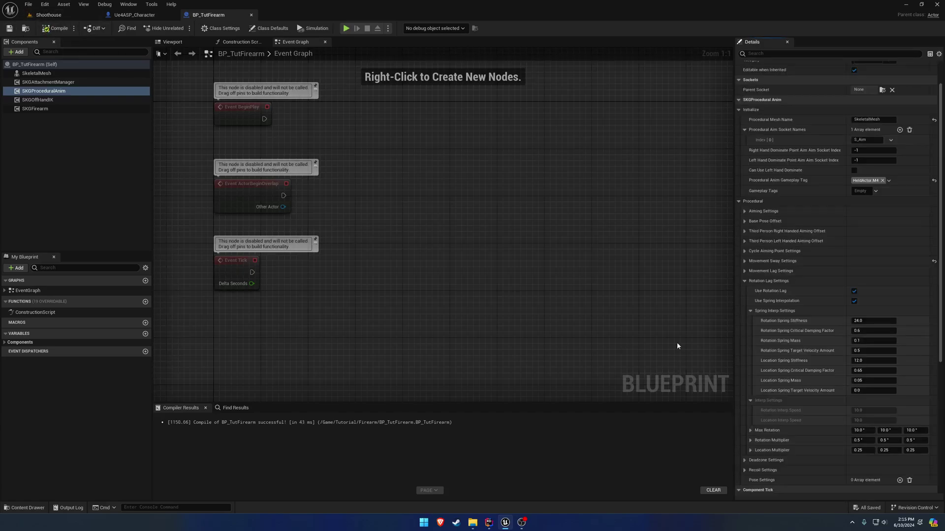
- Collapse the Spring Interp and Interp Settings and expand the Deadzone Settings of the SKGProceduralAnim component
left_click(750, 311)
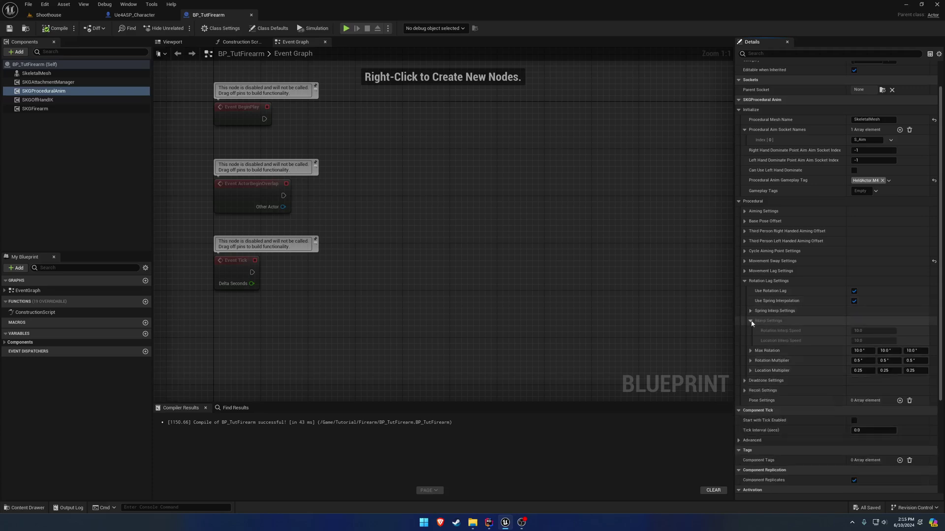
left_click(751, 322)
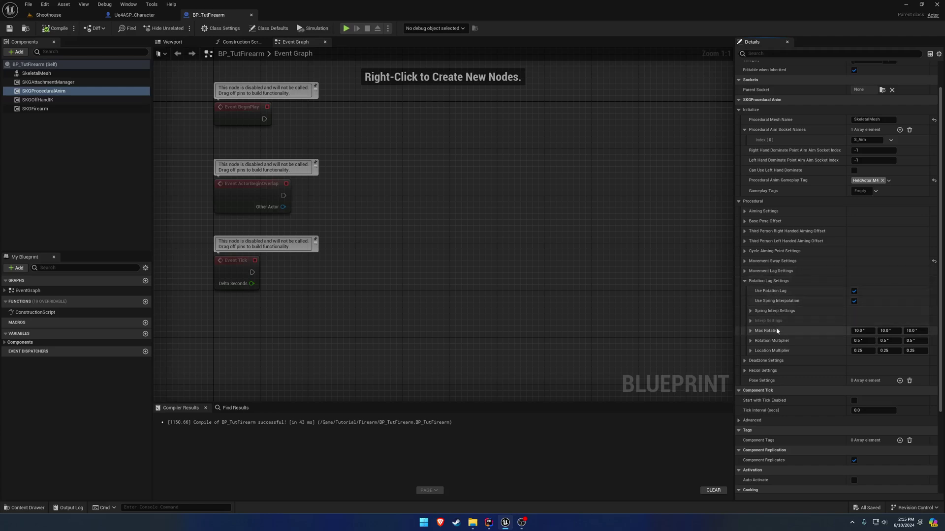
left_click(768, 361)
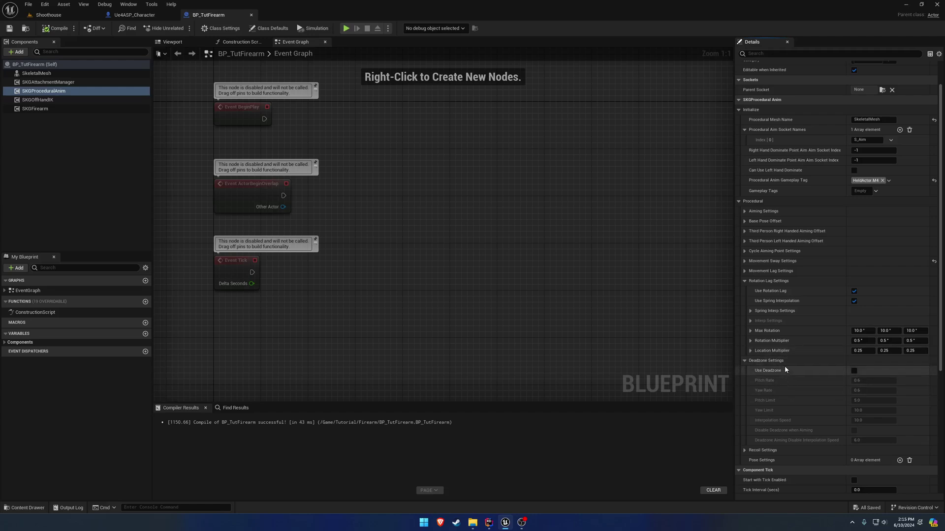